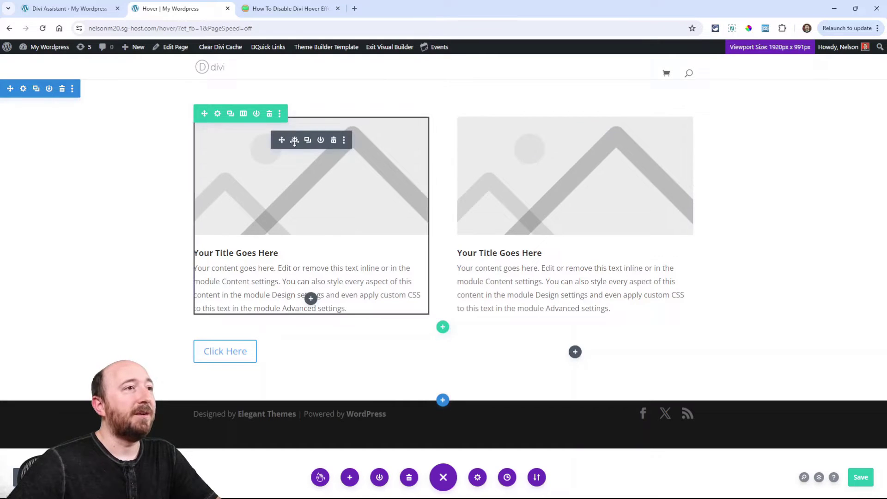
- Review the left blurb's green hover background and its border width, then close its settings
{"action": "left_click", "coordinate": [294, 140]}
{"action": "scroll", "coordinate": [519, 301], "scroll_direction": "down", "scroll_amount": 5}
{"action": "left_click", "coordinate": [462, 314]}
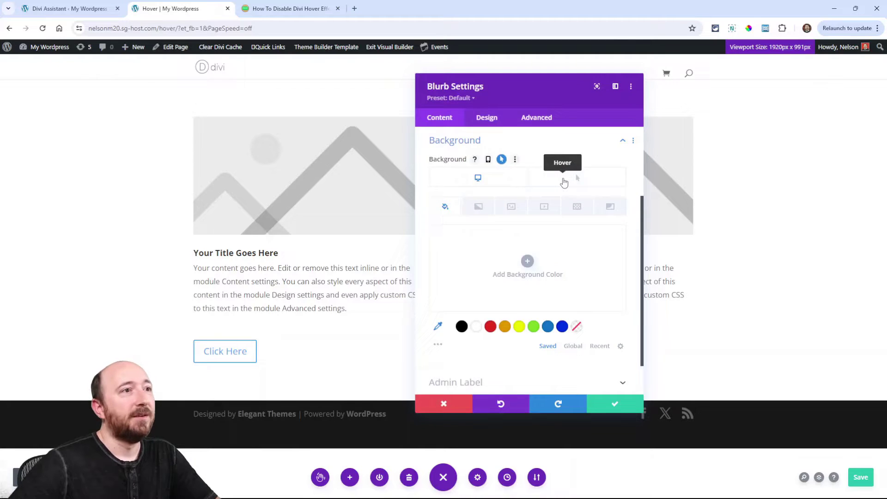
{"action": "left_click", "coordinate": [564, 183]}
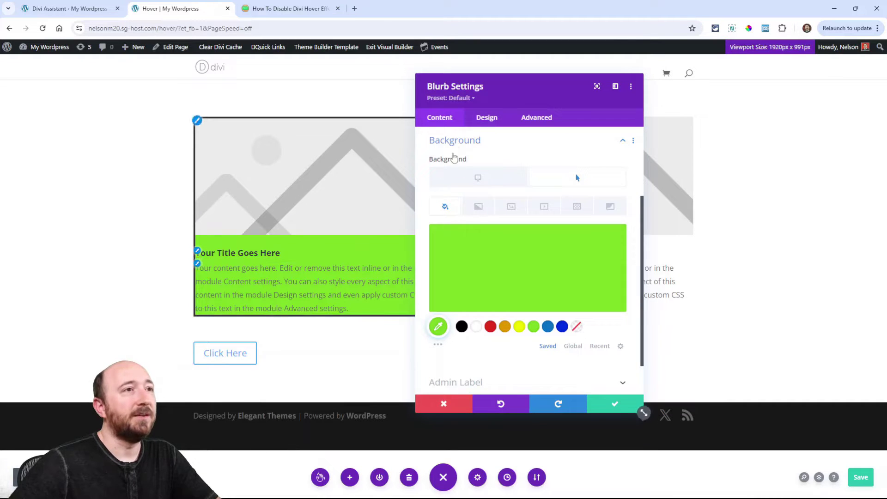
{"action": "left_click", "coordinate": [486, 118]}
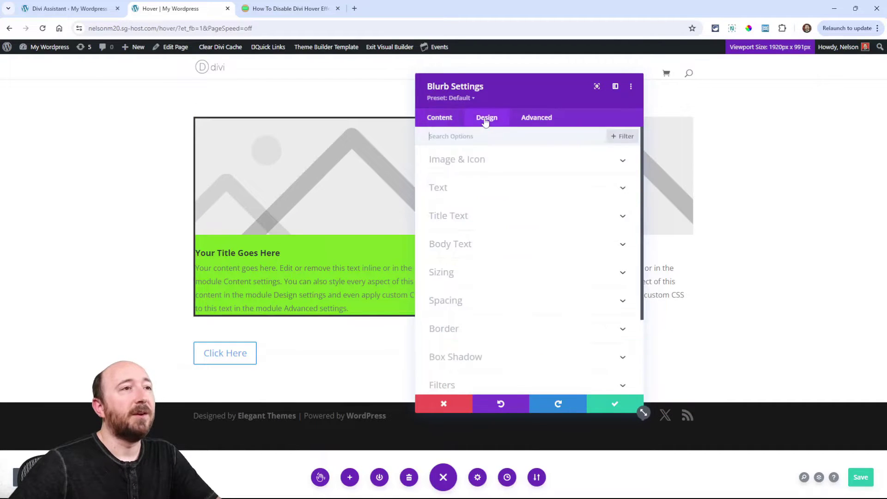
{"action": "left_click", "coordinate": [453, 326]}
{"action": "scroll", "coordinate": [508, 277], "scroll_direction": "down", "scroll_amount": 5}
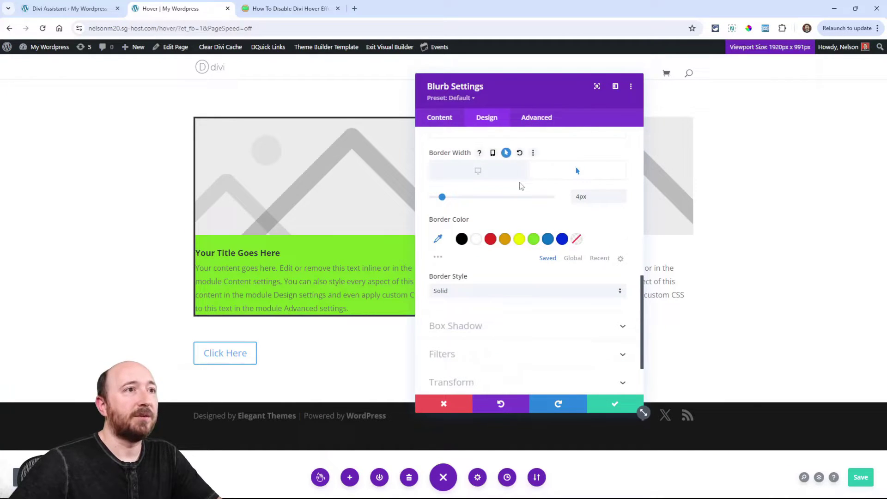
{"action": "left_click", "coordinate": [478, 170]}
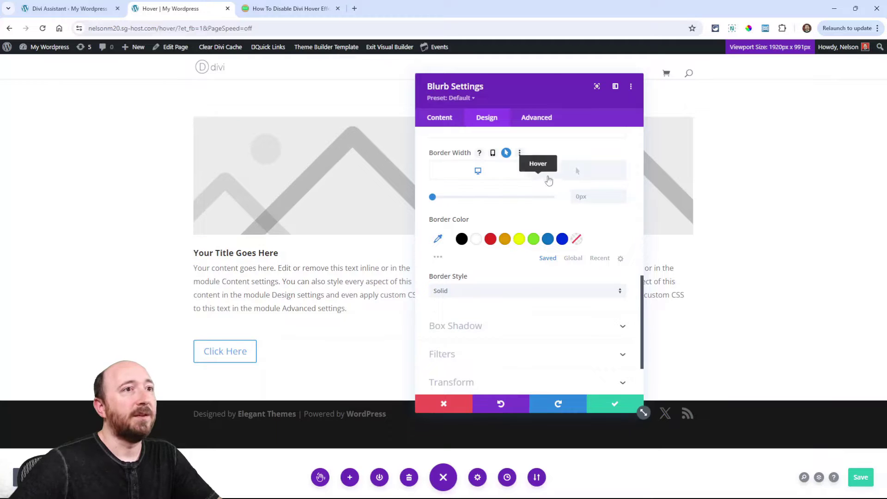
{"action": "left_click", "coordinate": [614, 406]}
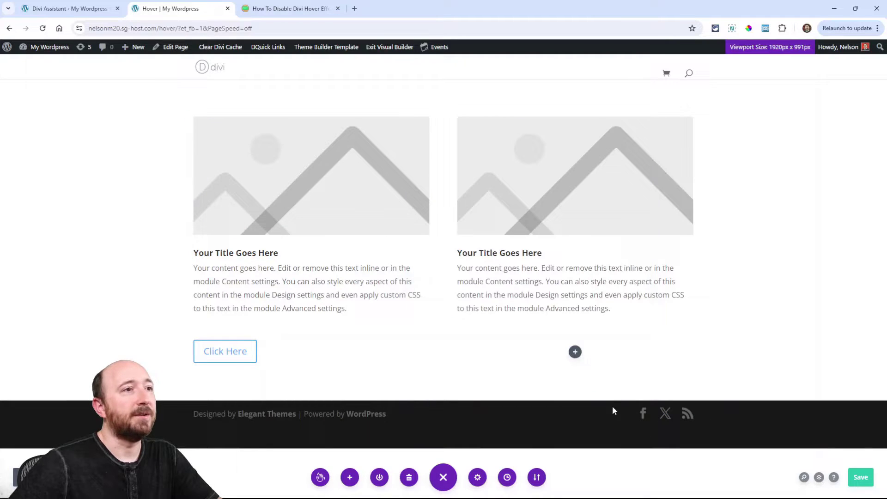
- Review the right blurb's blue hover background and its 40px hover padding
{"action": "left_click", "coordinate": [557, 140]}
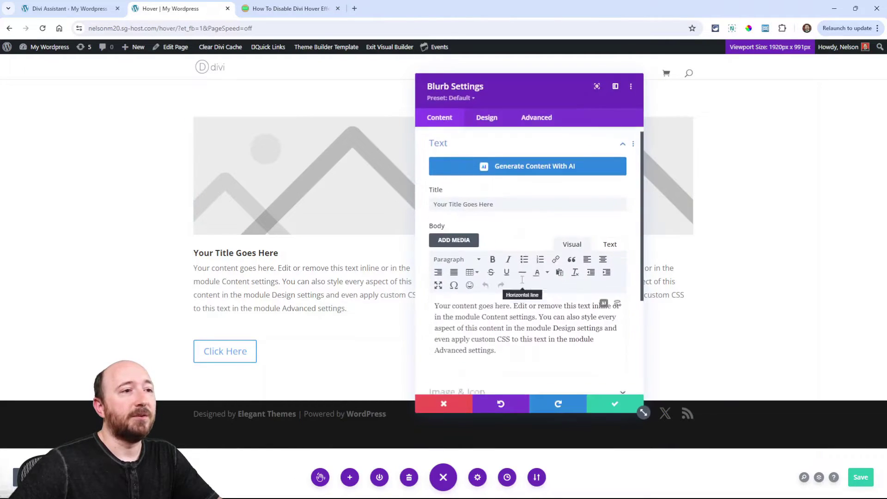
{"action": "scroll", "coordinate": [522, 279], "scroll_direction": "down", "scroll_amount": 3}
{"action": "left_click", "coordinate": [475, 307]}
{"action": "left_click", "coordinate": [560, 180]}
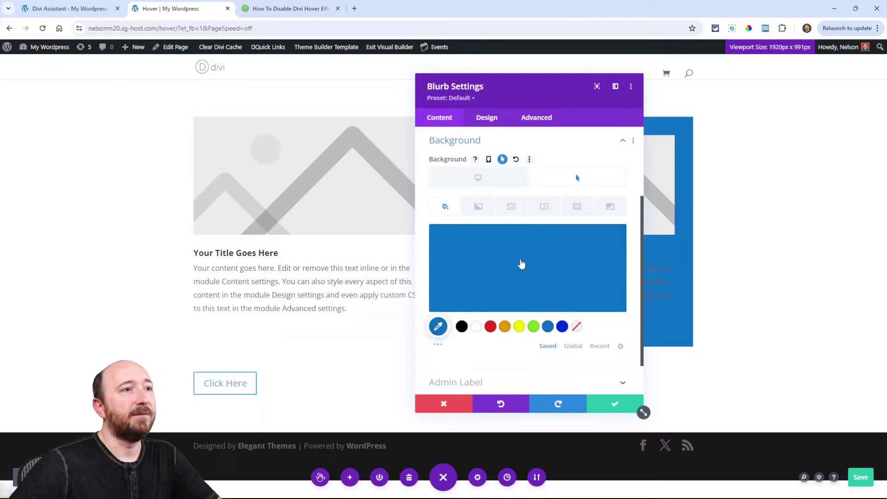
{"action": "left_click", "coordinate": [485, 117]}
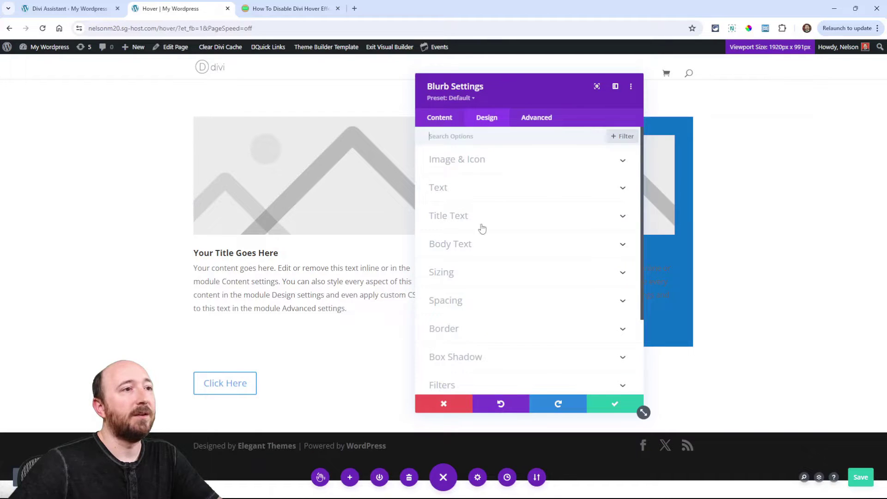
{"action": "left_click", "coordinate": [456, 301]}
{"action": "left_click", "coordinate": [489, 205]}
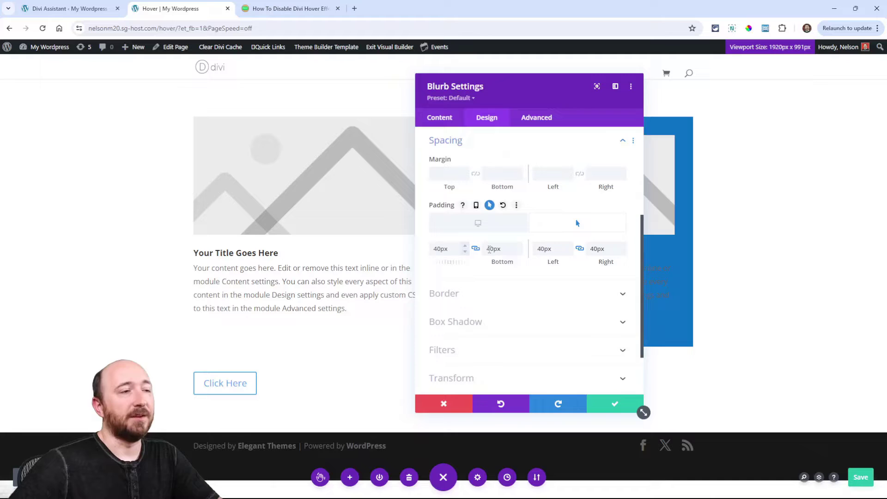
{"action": "left_click", "coordinate": [478, 223]}
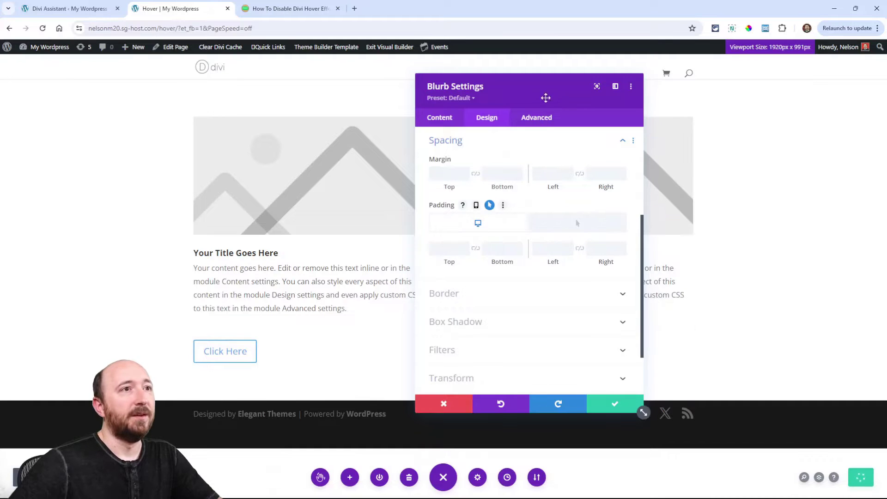
{"action": "left_click_drag", "start_coordinate": [546, 98], "coordinate": [336, 96]}
{"action": "left_click", "coordinate": [361, 221]}
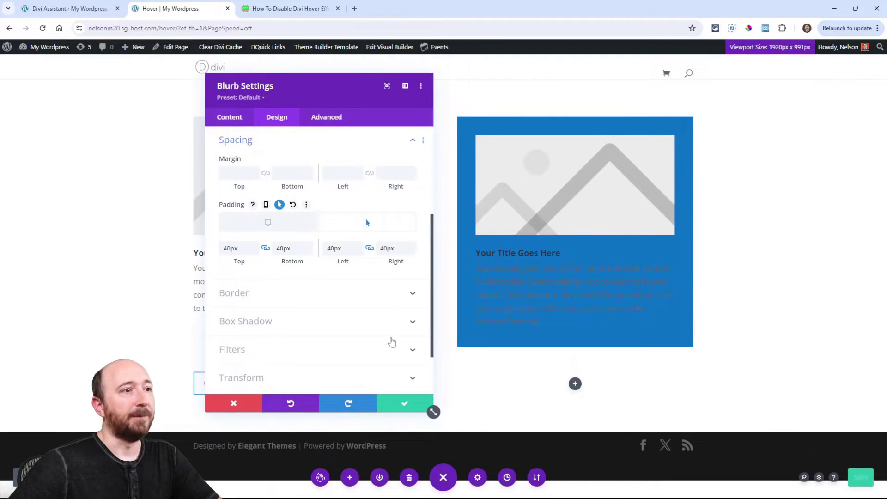
{"action": "scroll", "coordinate": [273, 245], "scroll_direction": "up", "scroll_amount": 4}
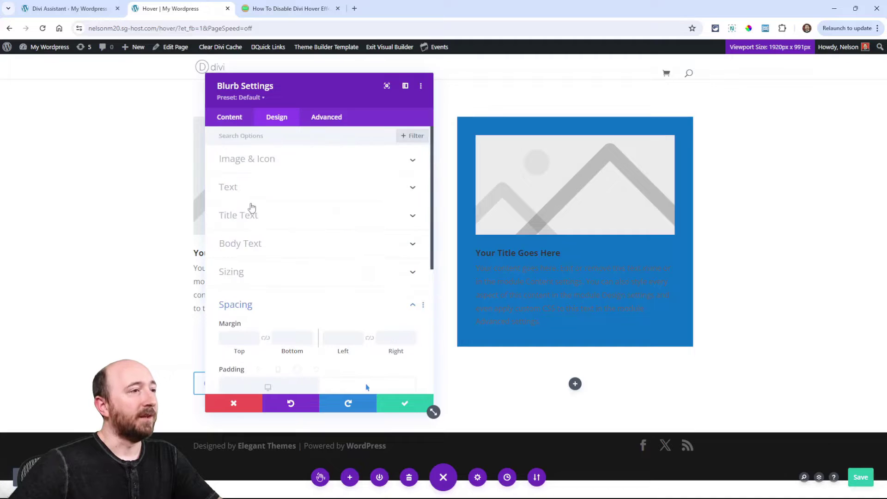
- Give the right blurb a Light hover text colour and save its settings
{"action": "left_click", "coordinate": [244, 191]}
{"action": "left_click", "coordinate": [245, 210]}
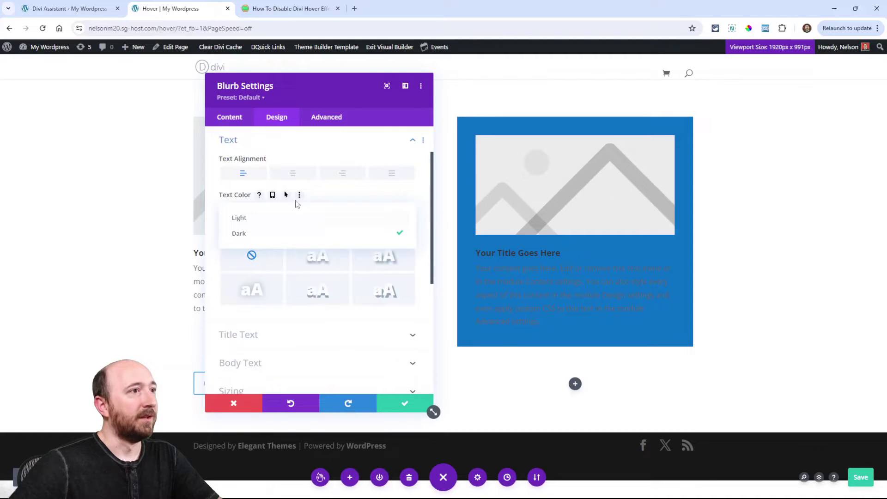
{"action": "left_click", "coordinate": [286, 194]}
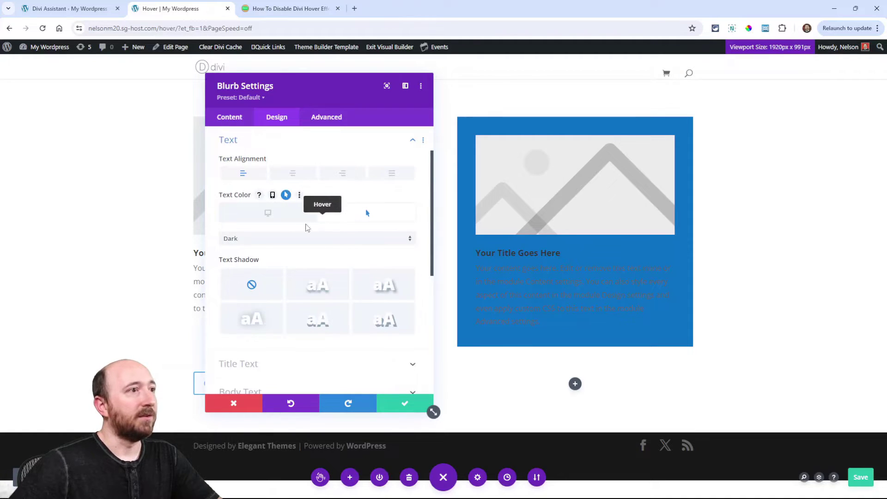
{"action": "left_click", "coordinate": [257, 241]}
{"action": "left_click", "coordinate": [243, 246]}
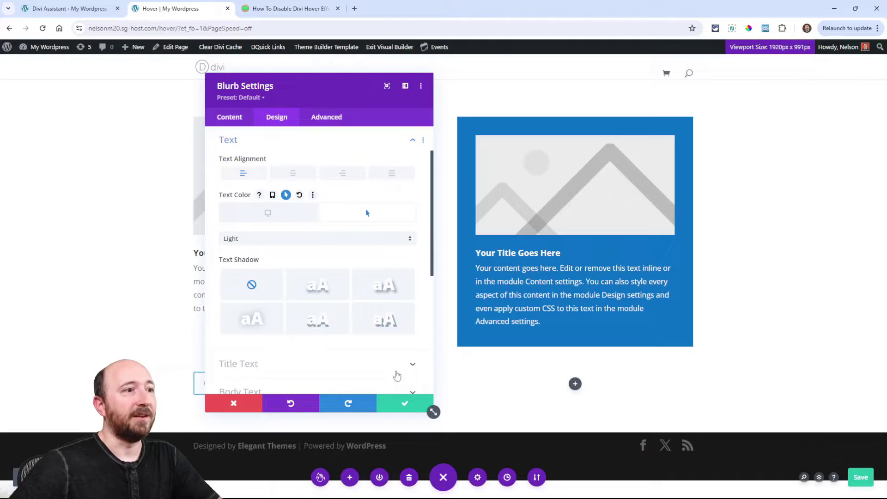
{"action": "left_click", "coordinate": [404, 402]}
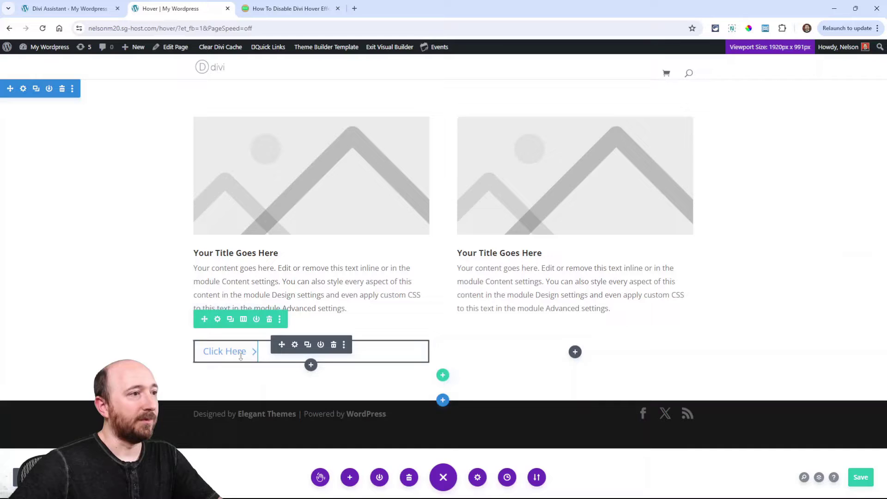
- Save the Hover page changes in the Visual Builder
{"action": "left_click", "coordinate": [861, 479]}
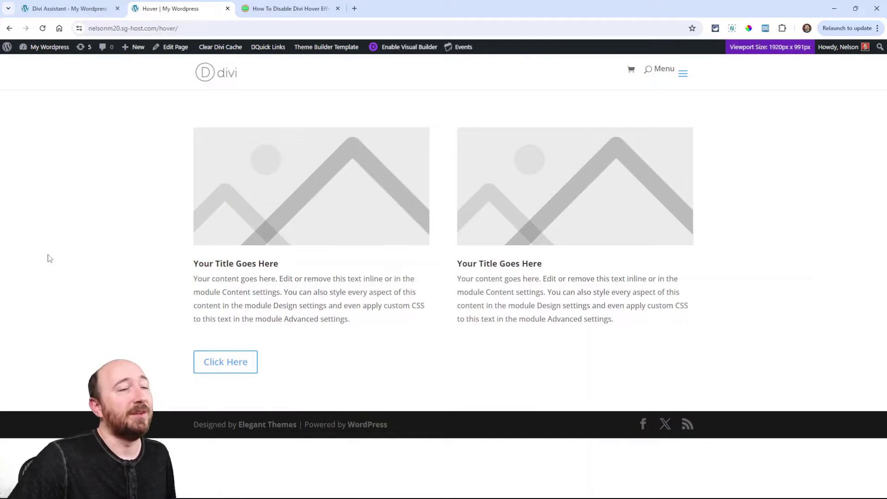
- Copy the hover-disabling PHP snippet from the Pee-Aye Creative tutorial
{"action": "left_click", "coordinate": [283, 10]}
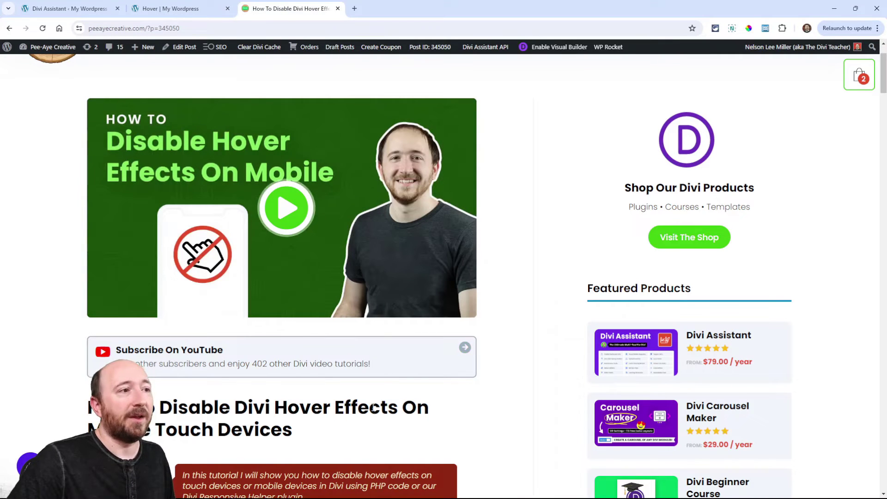
{"action": "scroll", "coordinate": [413, 385], "scroll_direction": "down", "scroll_amount": 1}
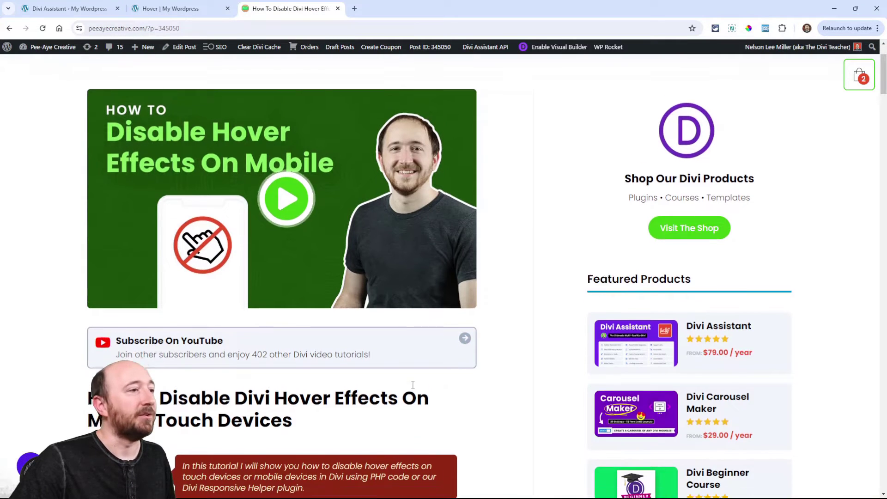
{"action": "scroll", "coordinate": [413, 385], "scroll_direction": "down", "scroll_amount": 14}
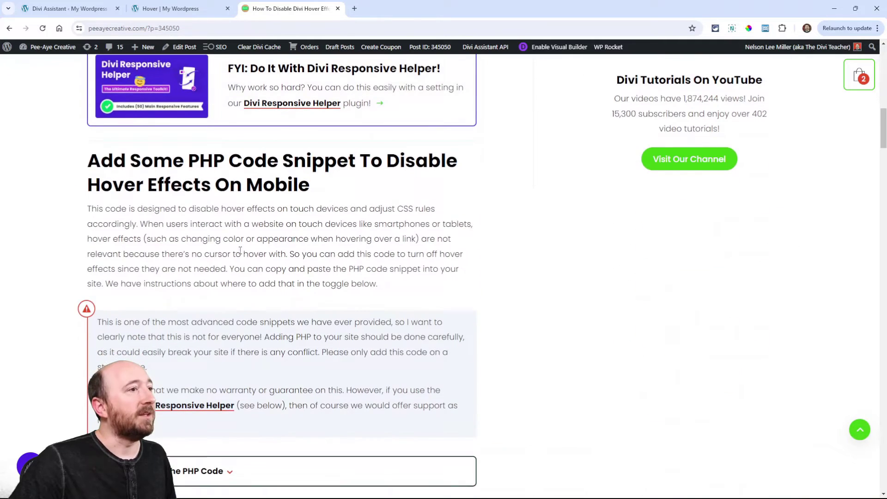
{"action": "scroll", "coordinate": [239, 250], "scroll_direction": "down", "scroll_amount": 3}
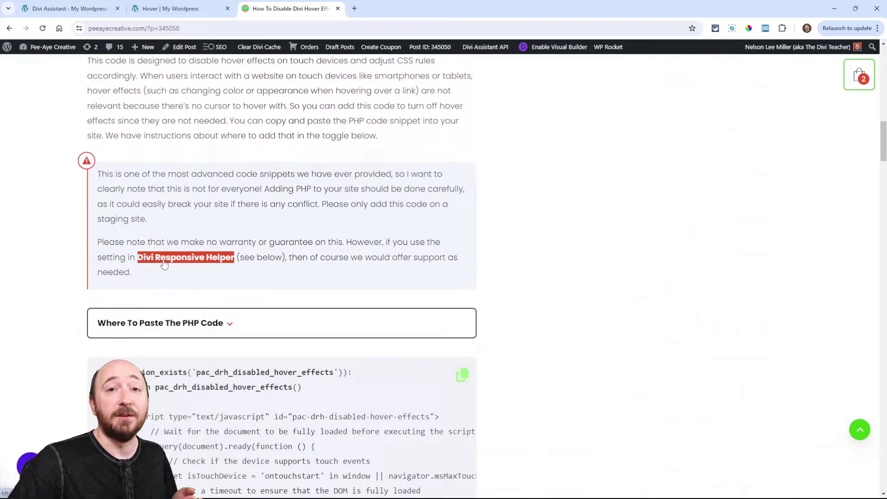
{"action": "scroll", "coordinate": [335, 252], "scroll_direction": "down", "scroll_amount": 4}
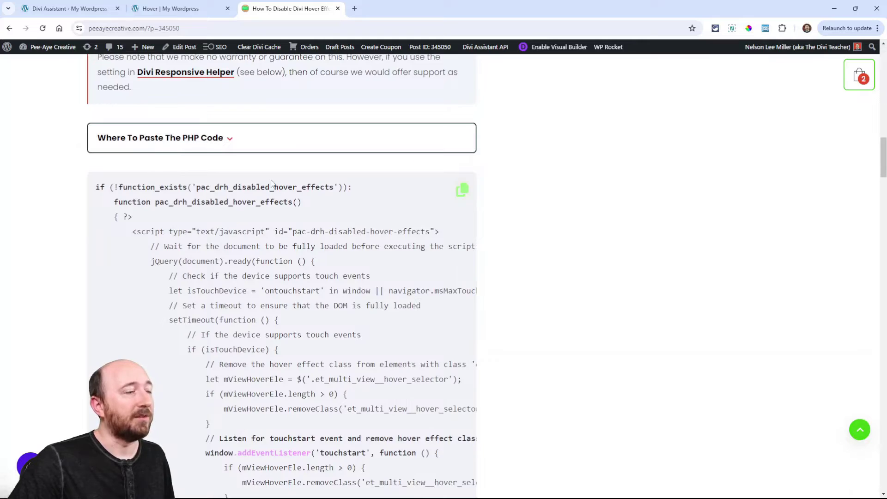
{"action": "scroll", "coordinate": [331, 258], "scroll_direction": "down", "scroll_amount": 20}
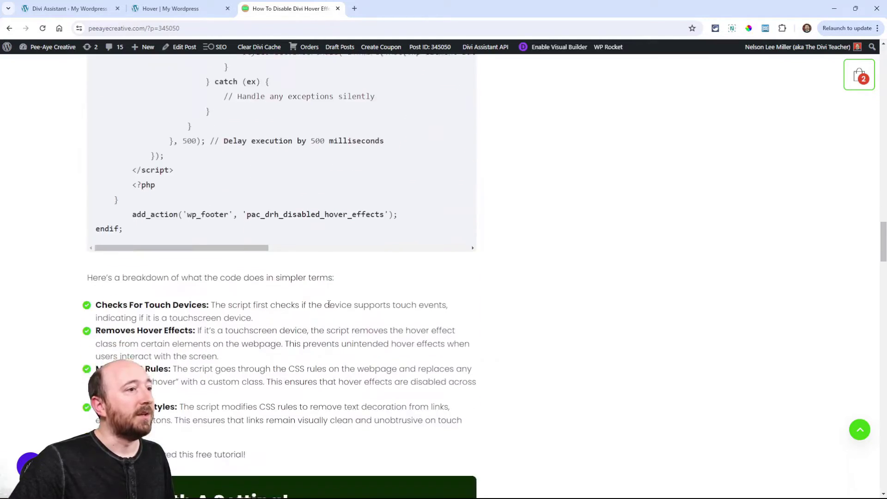
{"action": "scroll", "coordinate": [274, 239], "scroll_direction": "up", "scroll_amount": 20}
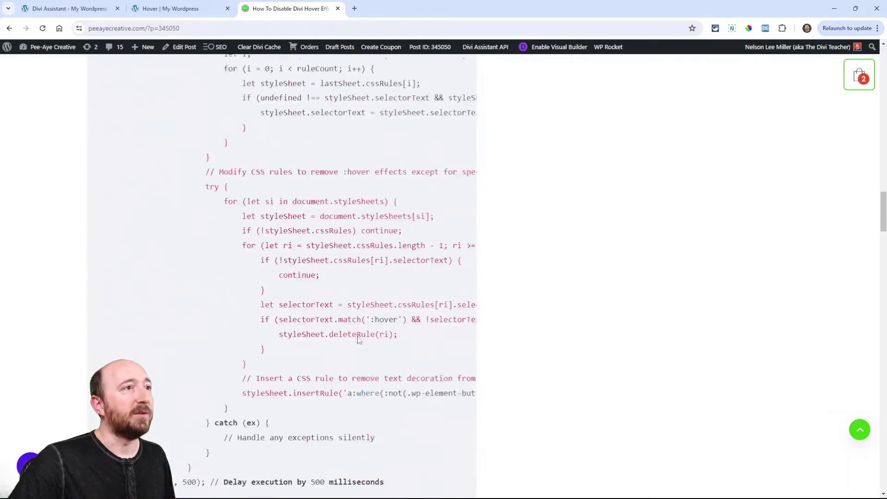
{"action": "scroll", "coordinate": [357, 337], "scroll_direction": "up", "scroll_amount": 4}
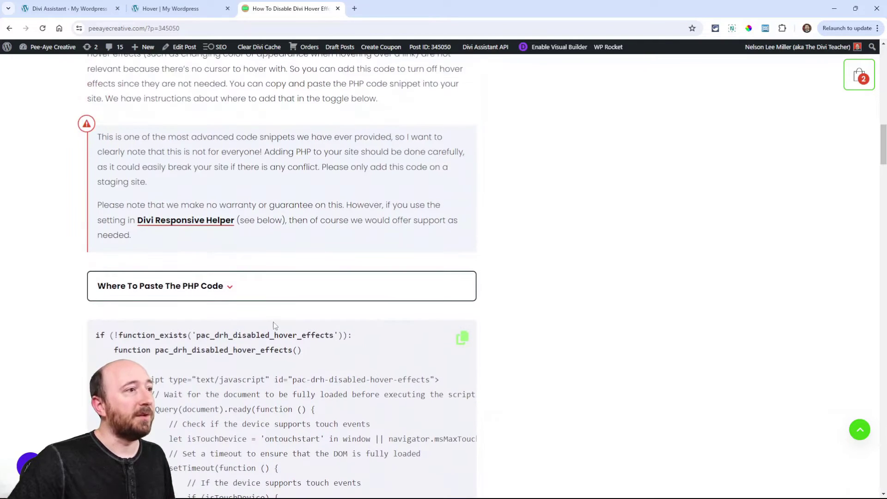
{"action": "left_click", "coordinate": [462, 337]}
- Expand the 'Where To Paste The PHP Code' instructions, then go back to the Hover builder tab
{"action": "left_click", "coordinate": [173, 286]}
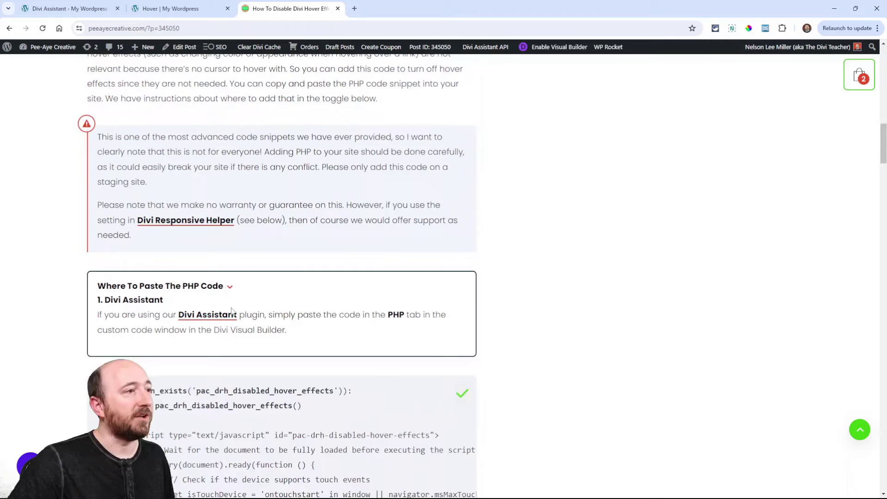
{"action": "scroll", "coordinate": [166, 223], "scroll_direction": "down", "scroll_amount": 2}
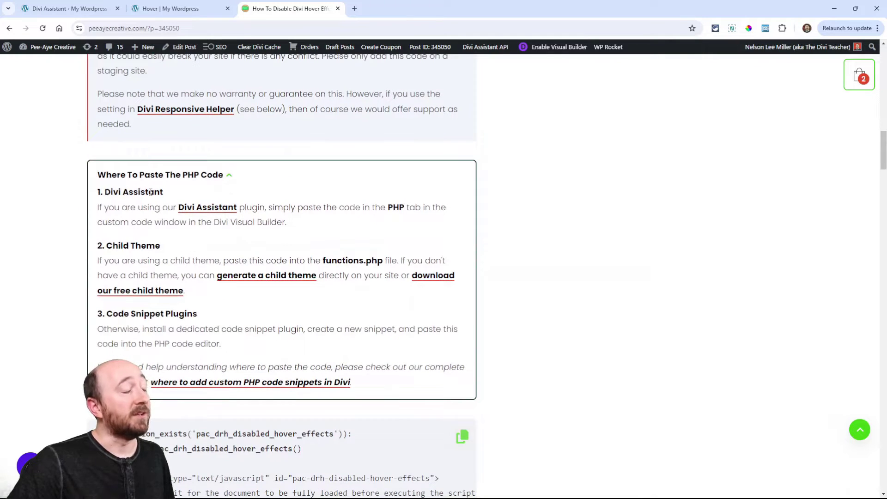
{"action": "key", "text": "ctrl+shift+Tab"}
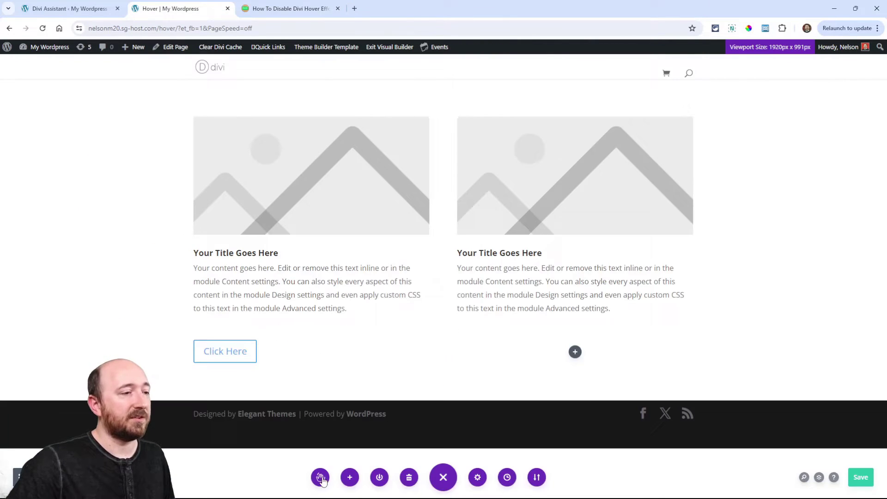
- Paste the snippet into the Custom Code PHP tab, save it, and return to the tutorial
{"action": "left_click", "coordinate": [323, 478]}
{"action": "left_click", "coordinate": [122, 141]}
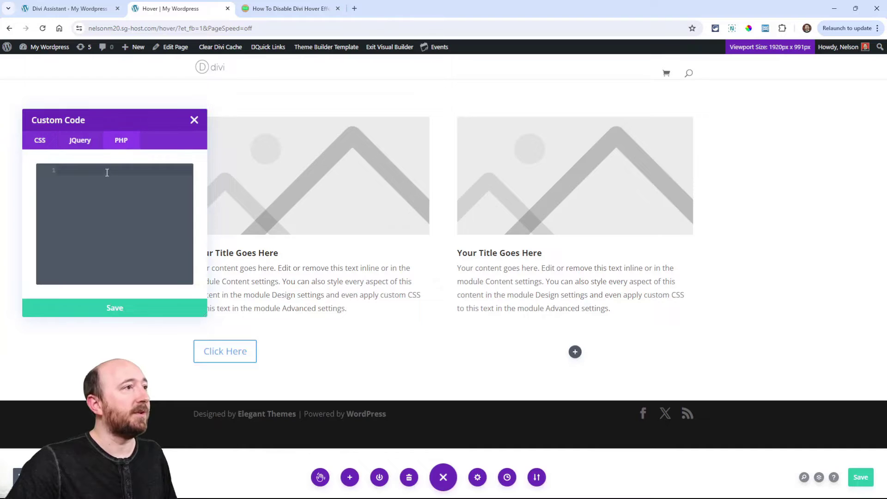
{"action": "key", "text": "ctrl+v"}
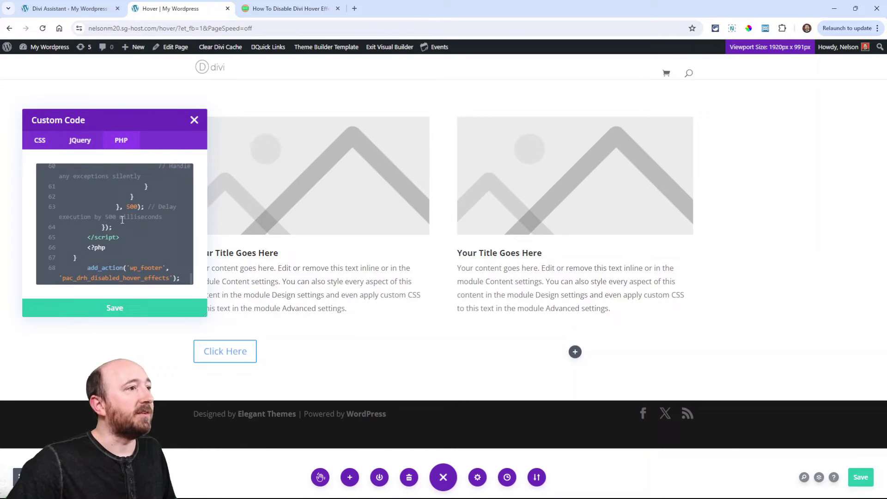
{"action": "scroll", "coordinate": [115, 222], "scroll_direction": "down", "scroll_amount": 3}
{"action": "left_click", "coordinate": [112, 309]}
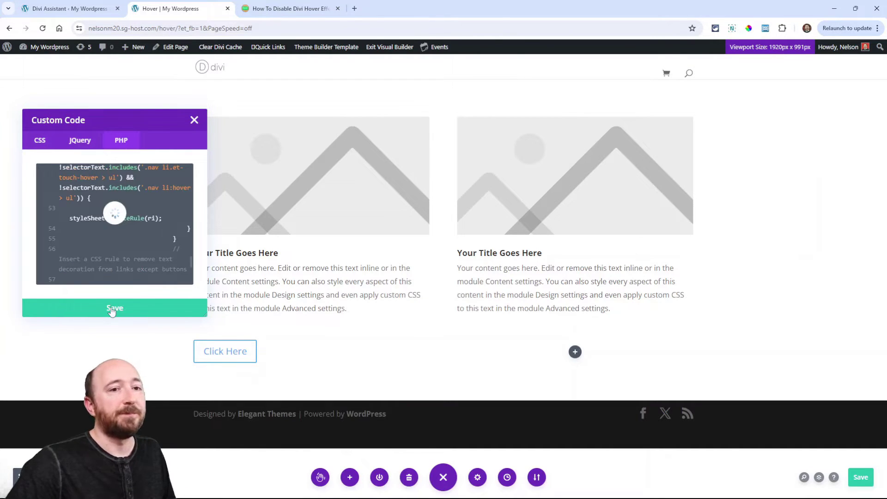
{"action": "key", "text": "ctrl+Tab"}
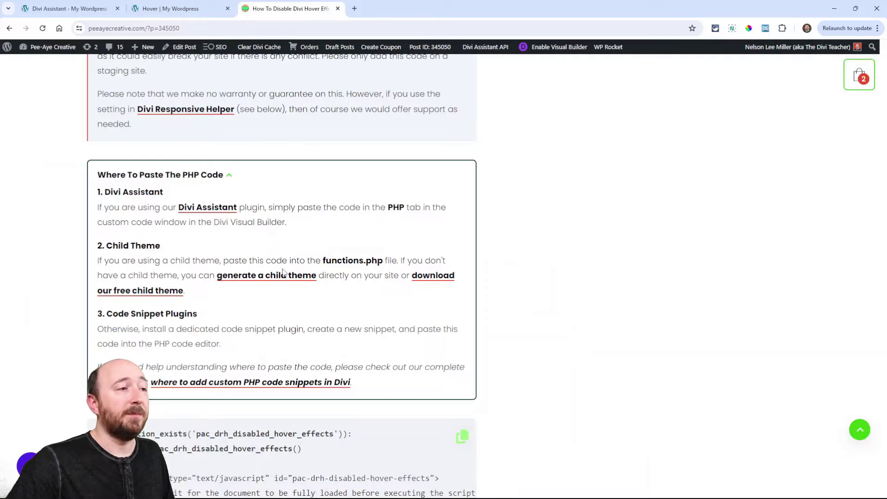
- Scroll past the snippet's explanation to the Divi Theme Options screenshot of the Responsive Helper setting
{"action": "scroll", "coordinate": [370, 268], "scroll_direction": "down", "scroll_amount": 2}
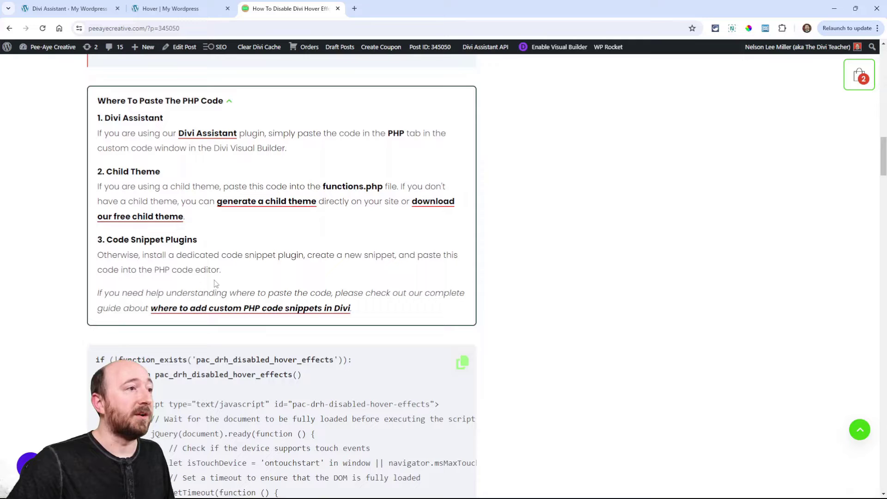
{"action": "scroll", "coordinate": [270, 247], "scroll_direction": "down", "scroll_amount": 1}
{"action": "scroll", "coordinate": [269, 247], "scroll_direction": "up", "scroll_amount": 4}
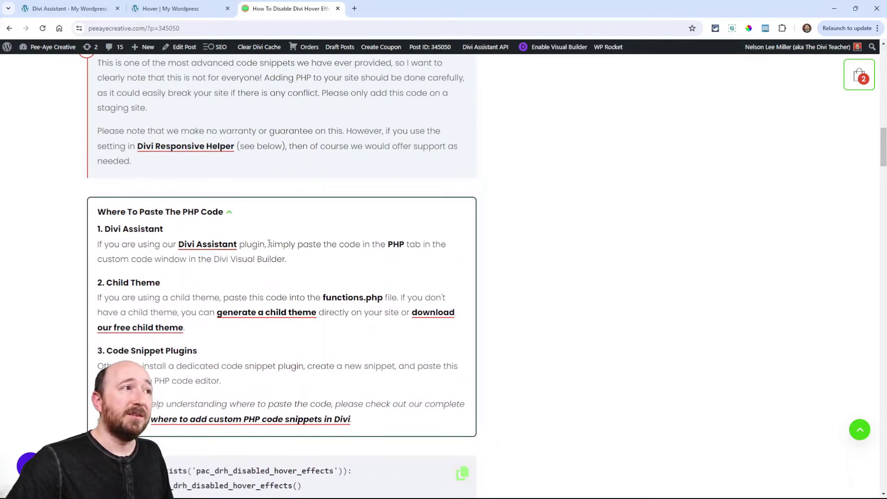
{"action": "scroll", "coordinate": [269, 243], "scroll_direction": "down", "scroll_amount": 8}
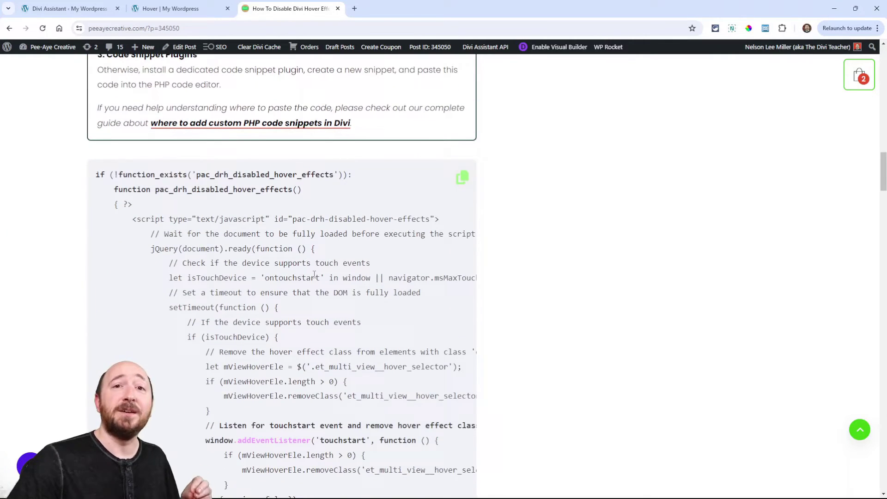
{"action": "scroll", "coordinate": [323, 288], "scroll_direction": "down", "scroll_amount": 10}
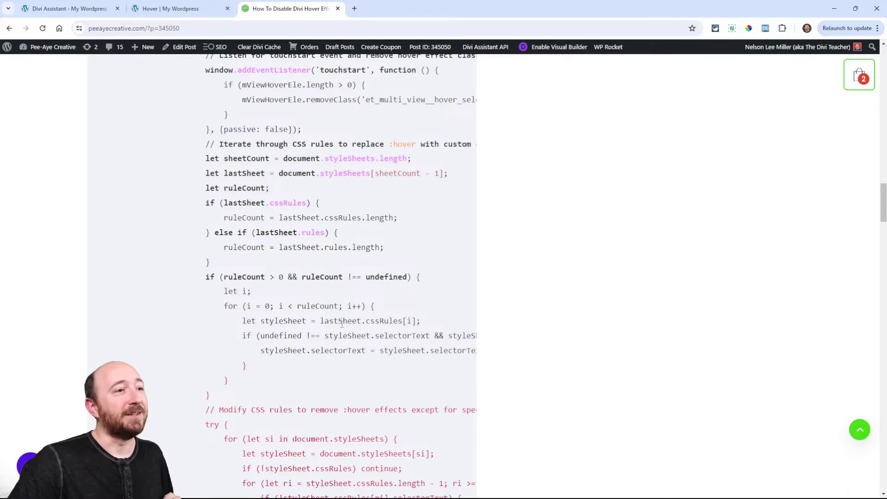
{"action": "scroll", "coordinate": [342, 323], "scroll_direction": "down", "scroll_amount": 5}
{"action": "scroll", "coordinate": [344, 331], "scroll_direction": "down", "scroll_amount": 5}
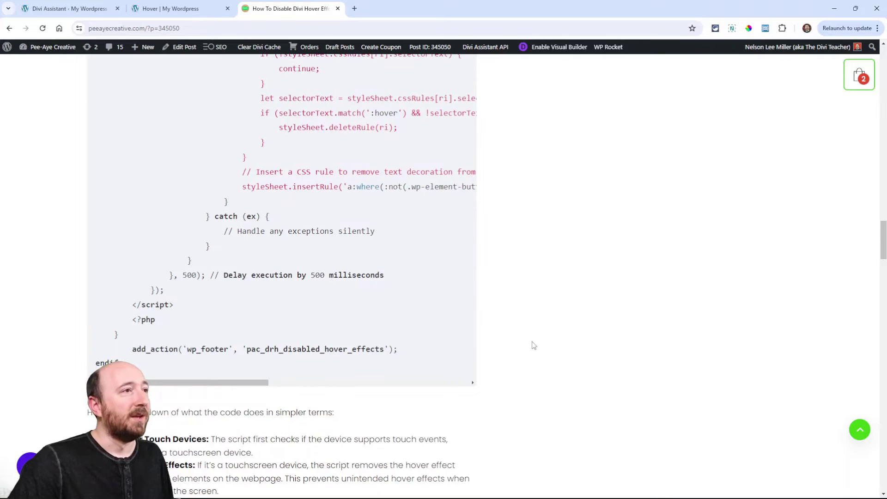
{"action": "scroll", "coordinate": [530, 346], "scroll_direction": "up", "scroll_amount": 10}
{"action": "scroll", "coordinate": [531, 347], "scroll_direction": "down", "scroll_amount": 15}
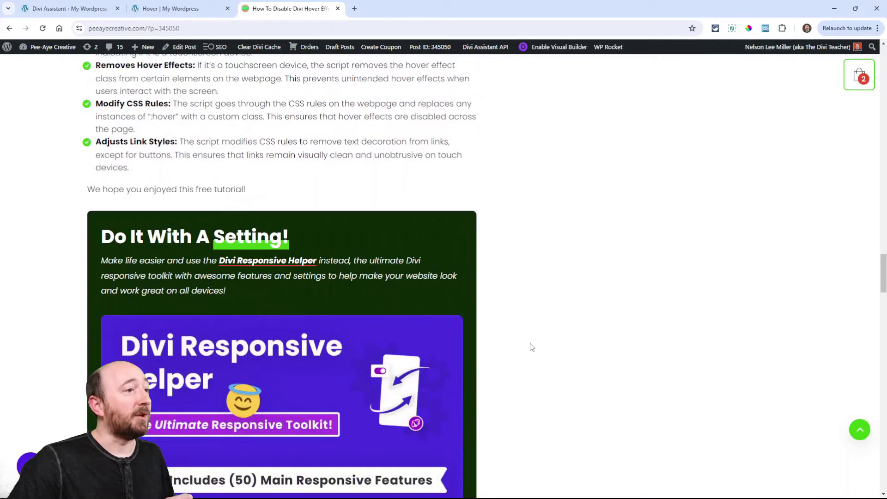
{"action": "scroll", "coordinate": [532, 347], "scroll_direction": "down", "scroll_amount": 3}
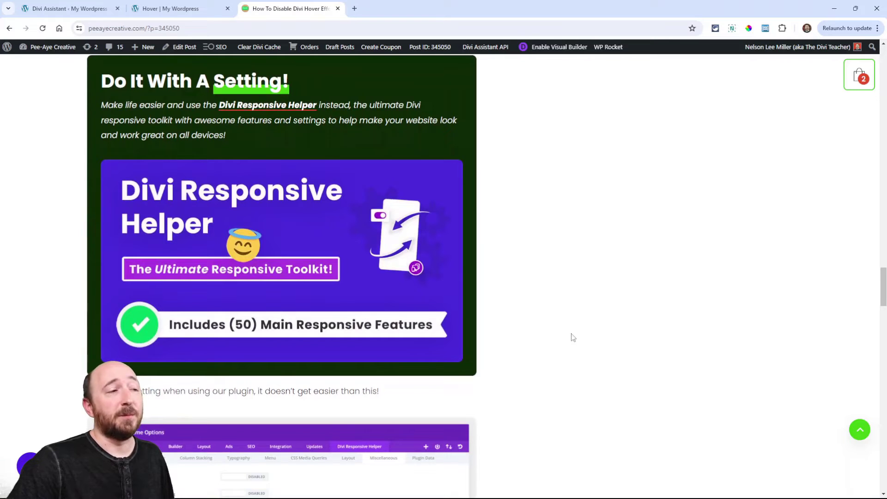
{"action": "scroll", "coordinate": [574, 336], "scroll_direction": "down", "scroll_amount": 6}
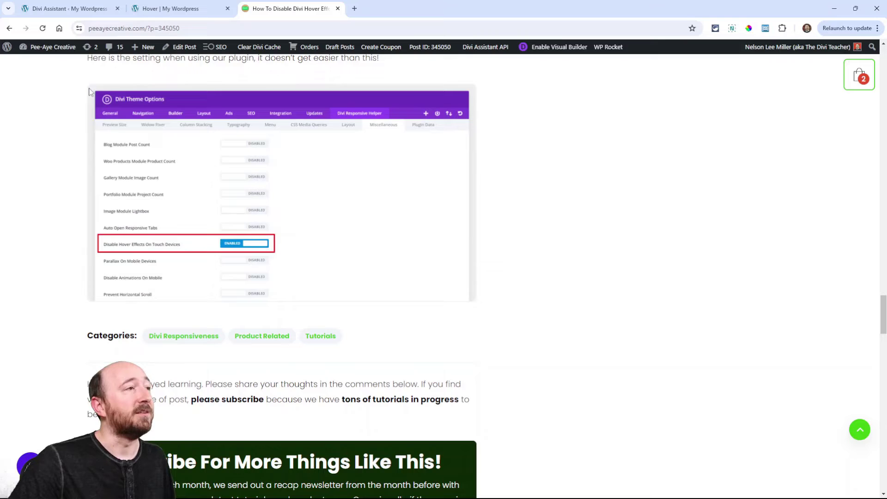
- Go to Divi Theme Options and show the Divi Responsive Helper Miscellaneous settings
{"action": "left_click", "coordinate": [74, 9]}
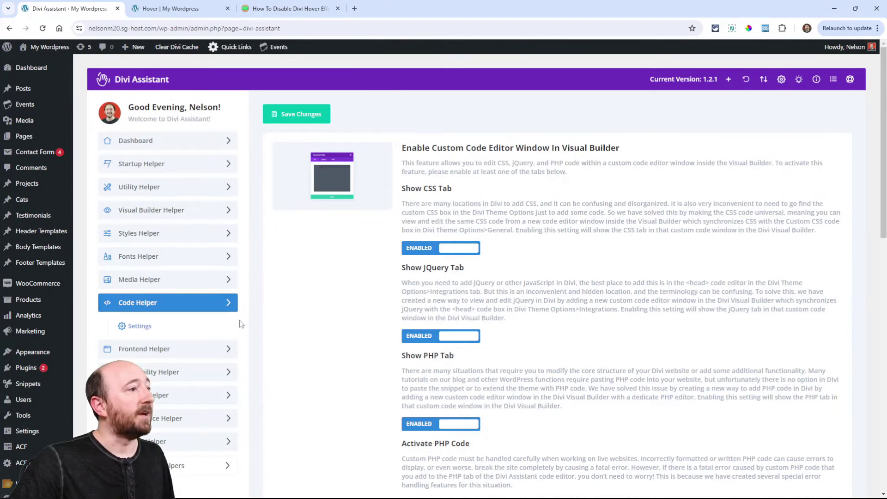
{"action": "scroll", "coordinate": [207, 351], "scroll_direction": "down", "scroll_amount": 2}
{"action": "left_click", "coordinate": [86, 406]}
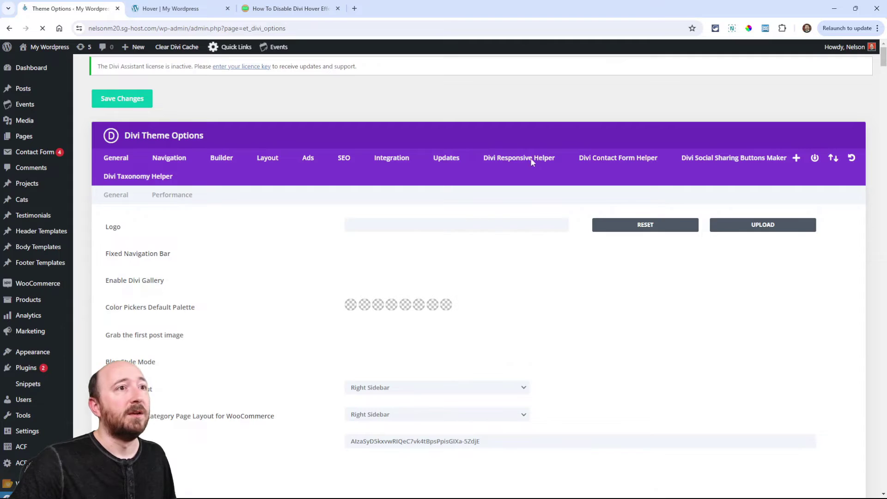
{"action": "left_click", "coordinate": [531, 160]}
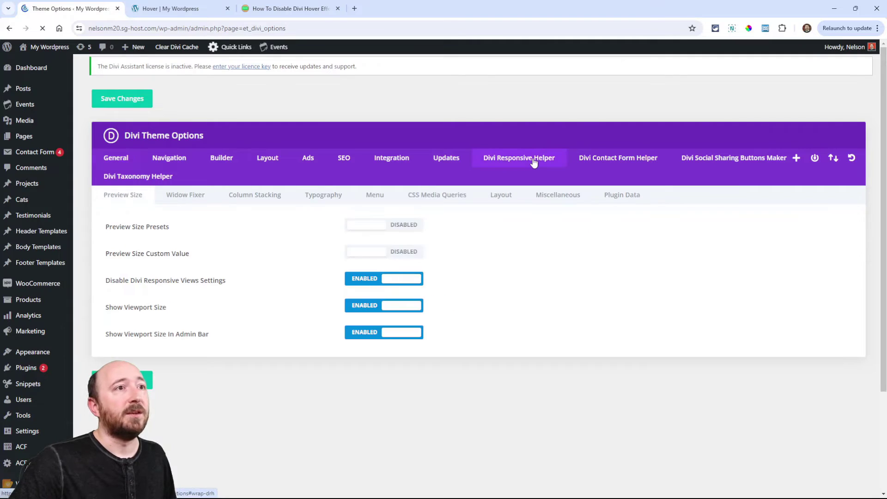
{"action": "left_click", "coordinate": [558, 199]}
- Switch 'Disable Hover Effects On Touch Devices' to Enabled
{"action": "scroll", "coordinate": [416, 286], "scroll_direction": "down", "scroll_amount": 3}
{"action": "left_click", "coordinate": [375, 248]}
{"action": "scroll", "coordinate": [420, 337], "scroll_direction": "up", "scroll_amount": 2}
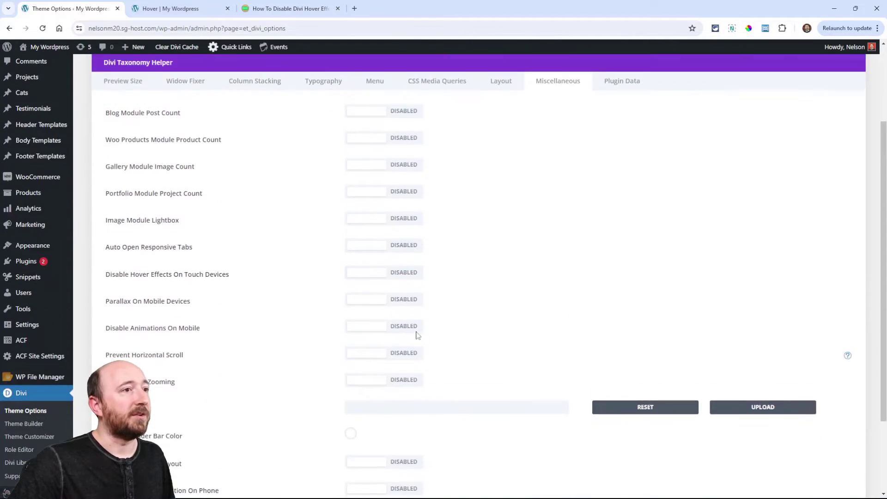
{"action": "left_click", "coordinate": [363, 346]}
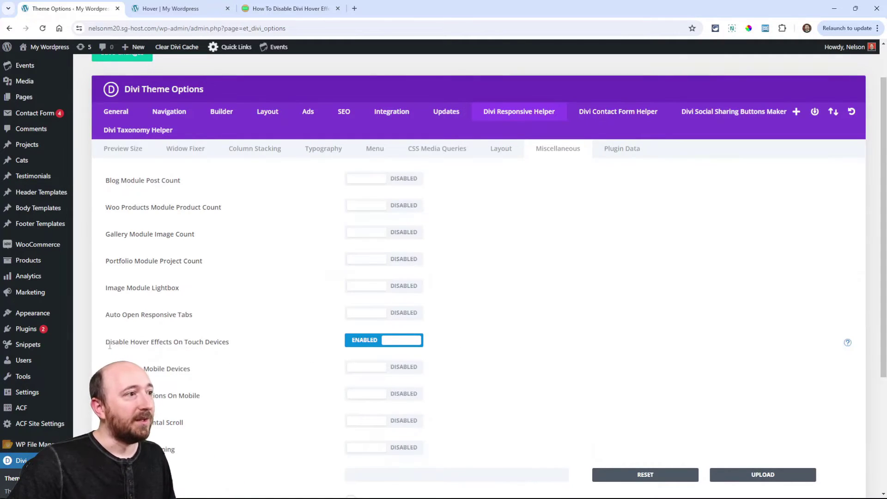
{"action": "left_click_drag", "start_coordinate": [168, 343], "coordinate": [239, 348]}
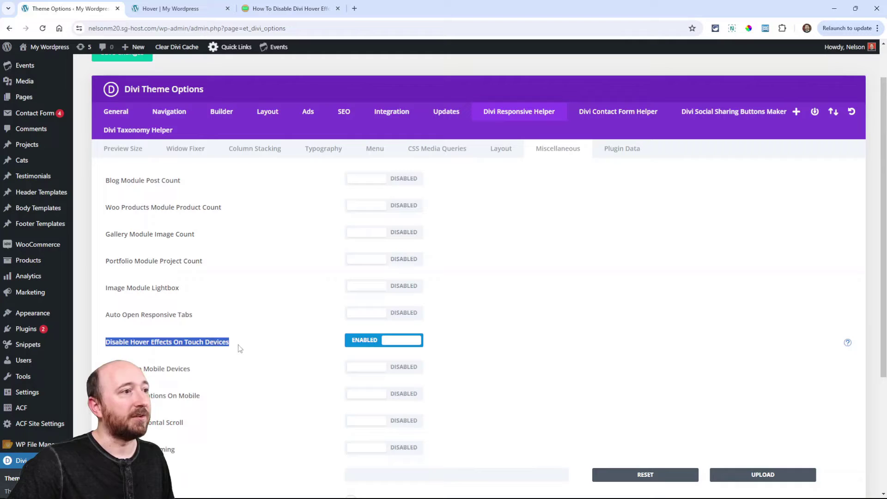
{"action": "left_click", "coordinate": [204, 344]}
{"action": "scroll", "coordinate": [138, 185], "scroll_direction": "up", "scroll_amount": 1}
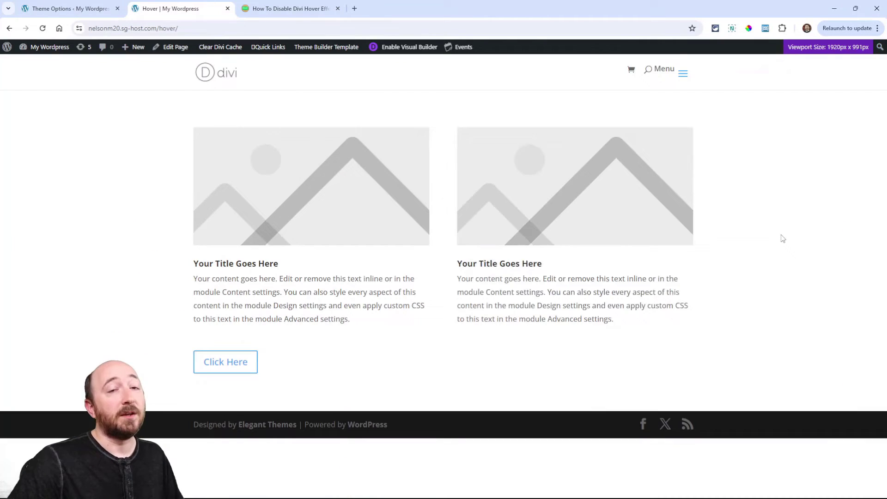
- Open Chrome DevTools on the live Hover page
{"action": "key", "text": "ctrl+Tab"}
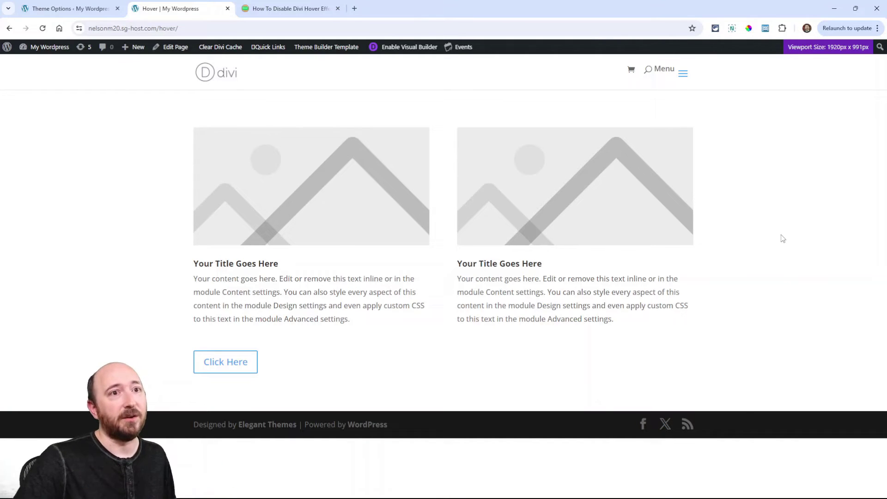
{"action": "right_click", "coordinate": [747, 239]}
{"action": "scroll", "coordinate": [647, 441], "scroll_direction": "down", "scroll_amount": 1}
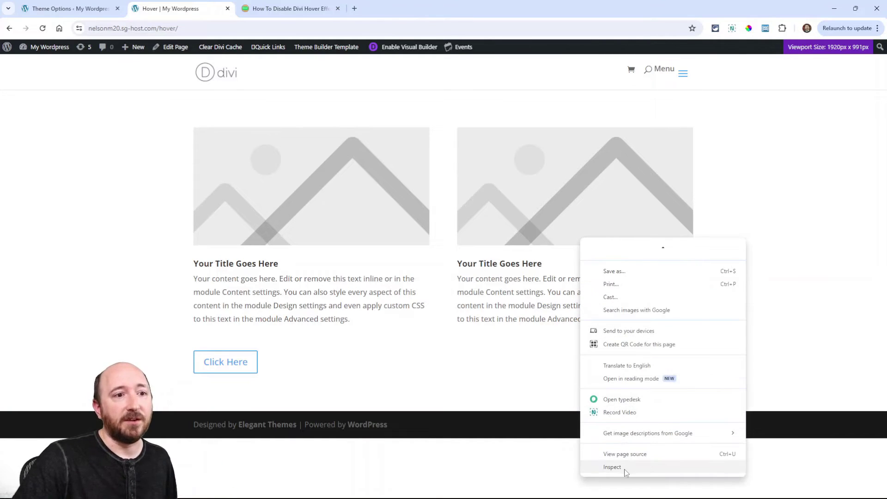
{"action": "left_click", "coordinate": [612, 467]}
- Tap the first module at a phone-sized width, then restore the full-width preview
{"action": "left_click_drag", "start_coordinate": [505, 280], "coordinate": [470, 280]}
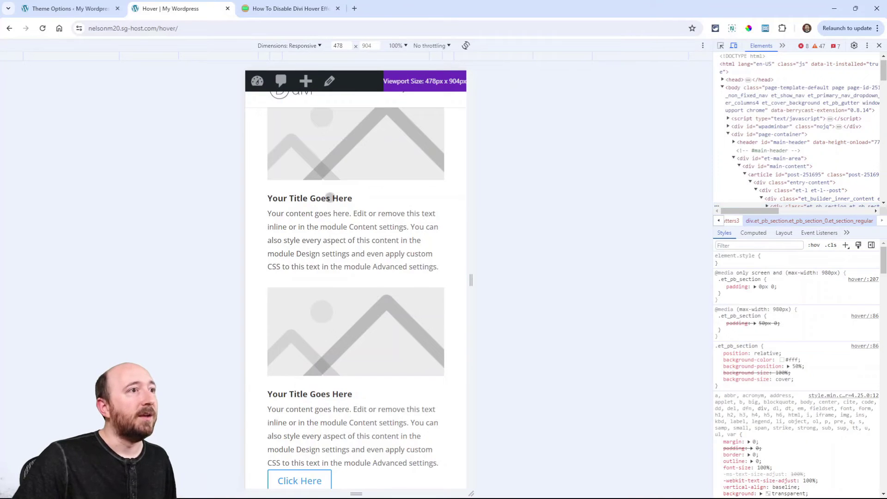
{"action": "left_click", "coordinate": [329, 197]}
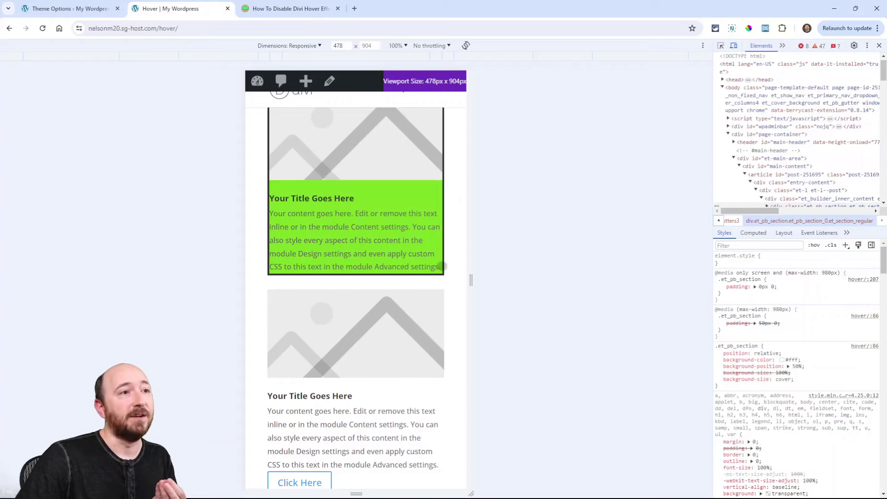
{"action": "left_click", "coordinate": [734, 46]}
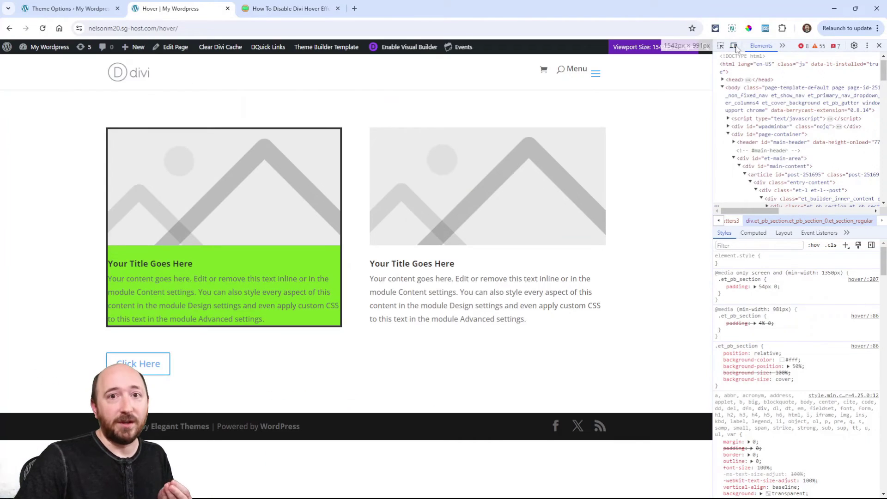